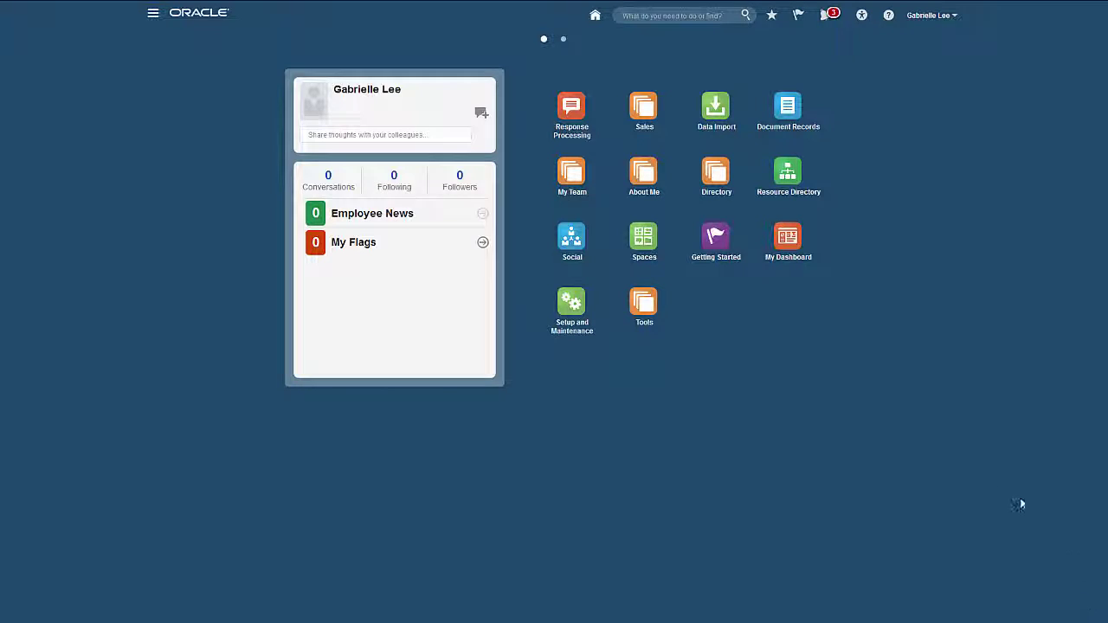
- Go from the Sales tile to the Contacts work area to see the Top Contacts cards
click(645, 123)
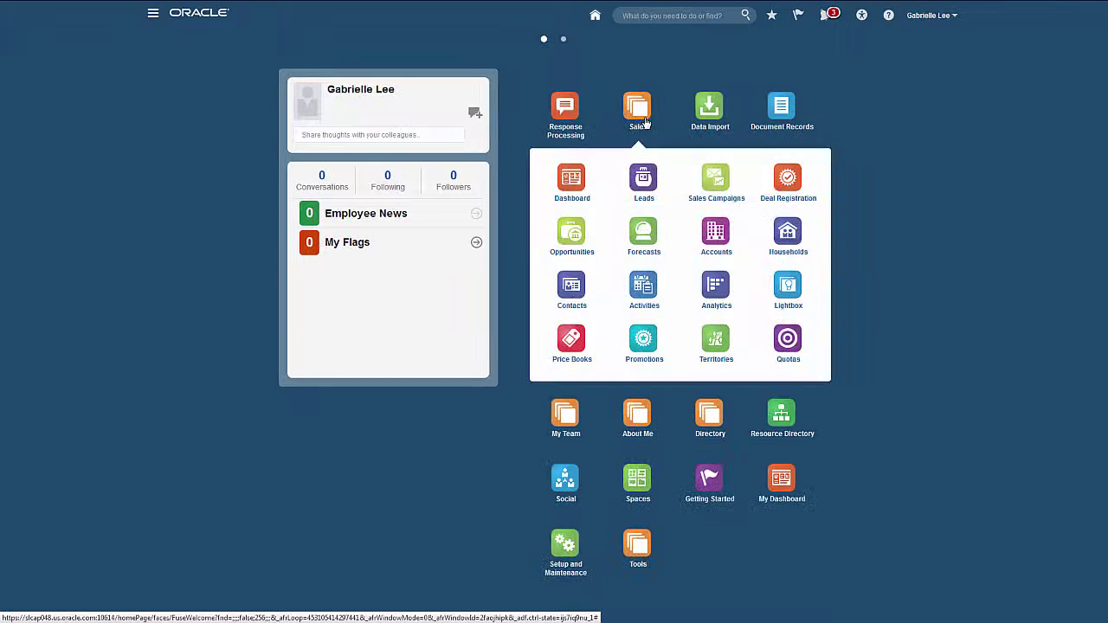
click(578, 300)
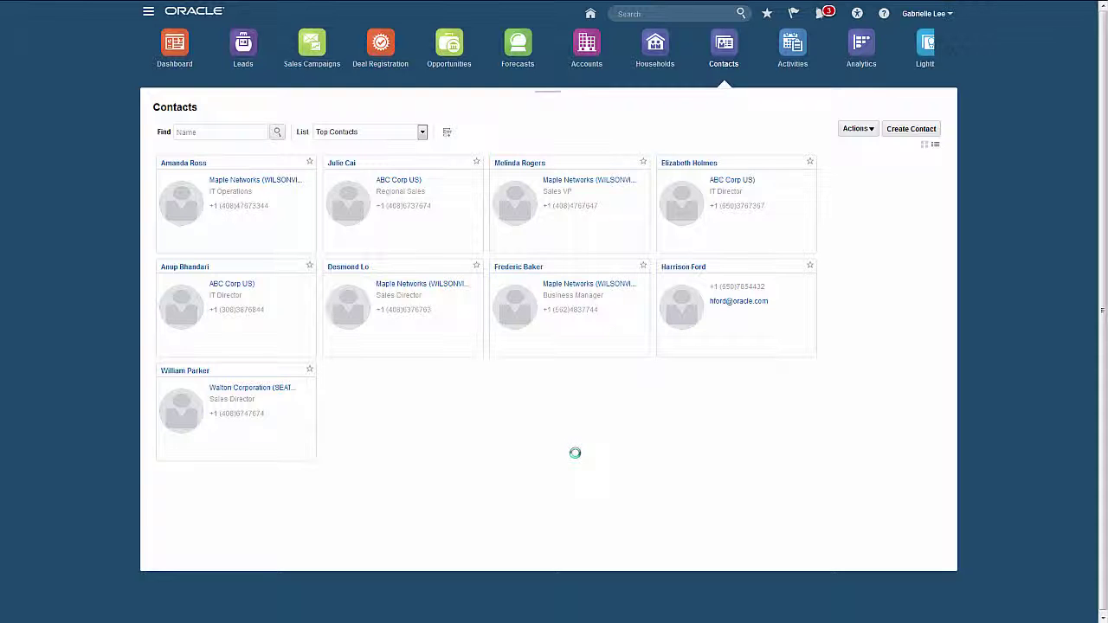
click(351, 163)
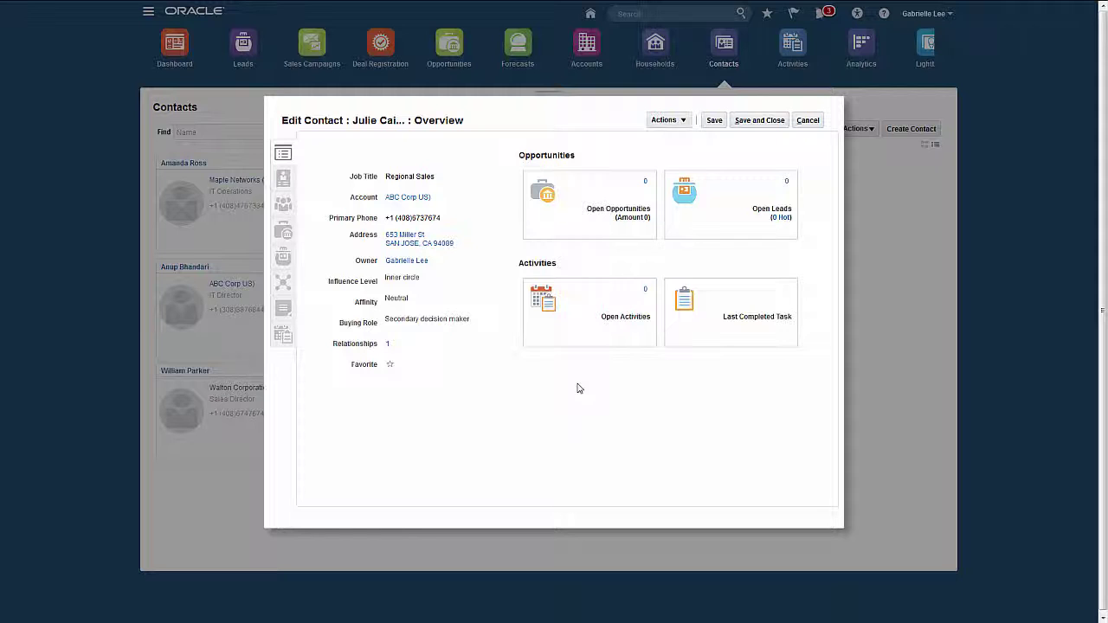
click(284, 181)
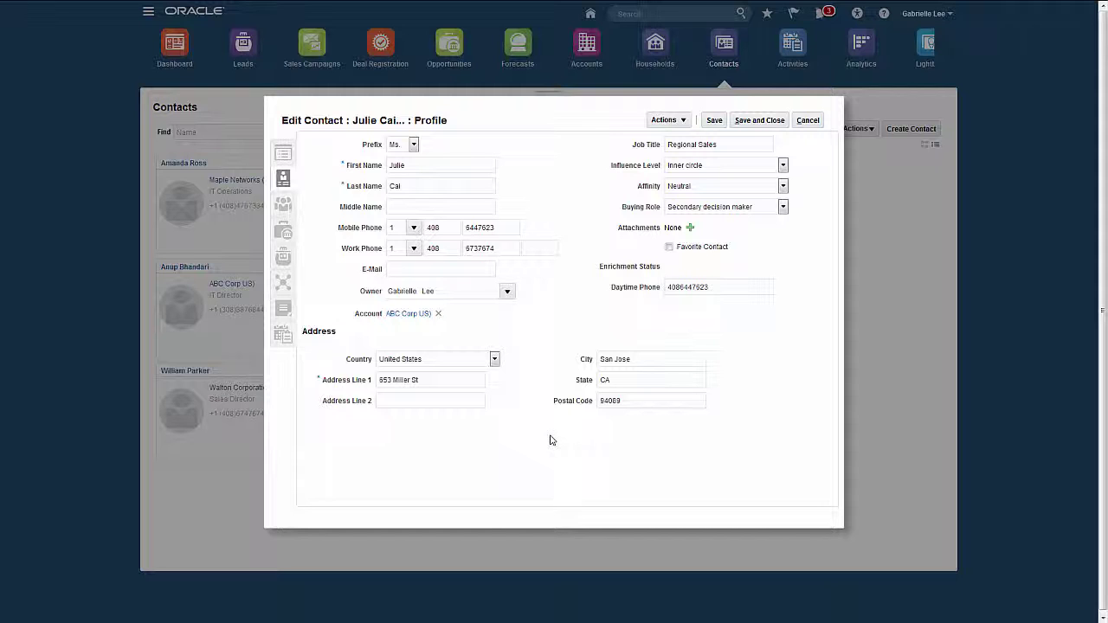
click(690, 228)
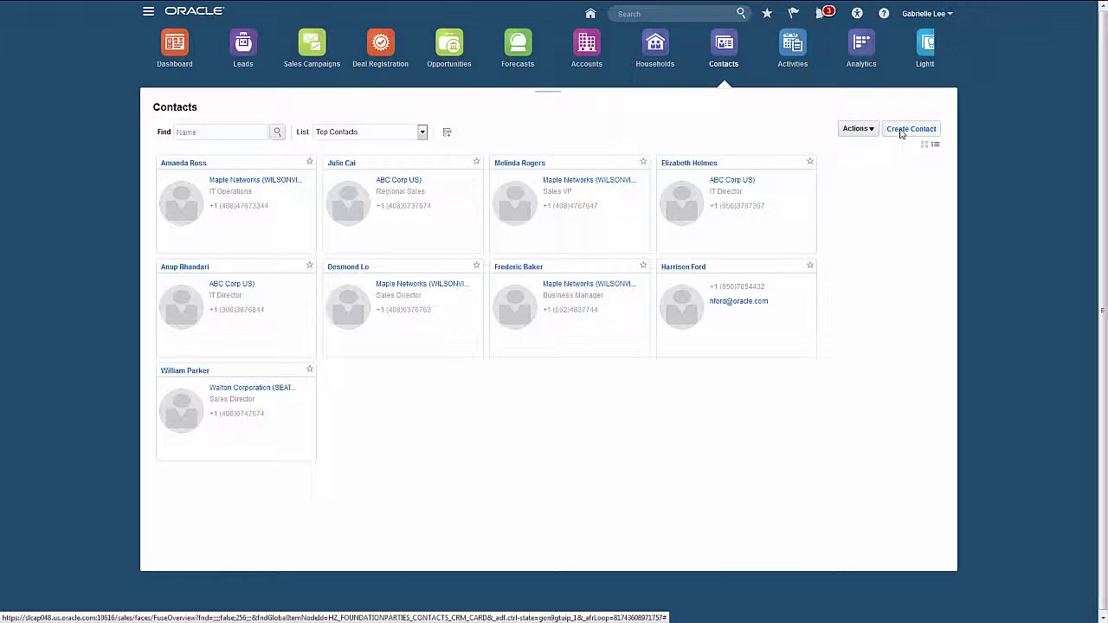
- Create a new contact with prefix Mr and the person's first and last name, and save it
click(900, 132)
click(405, 143)
click(407, 173)
click(412, 166)
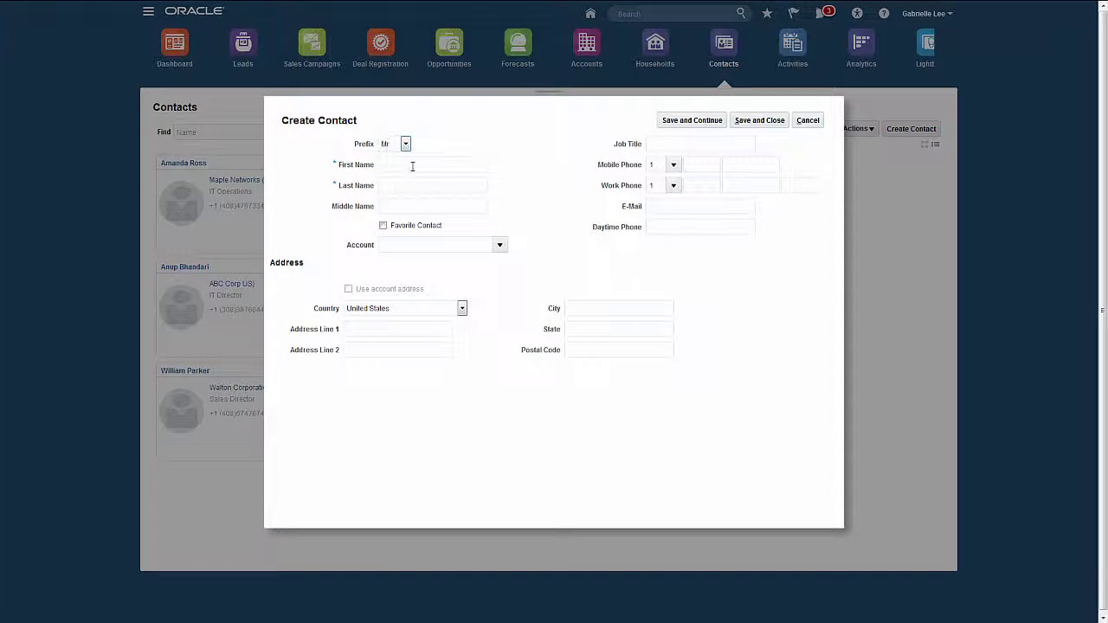
key(Tab)
click(744, 121)
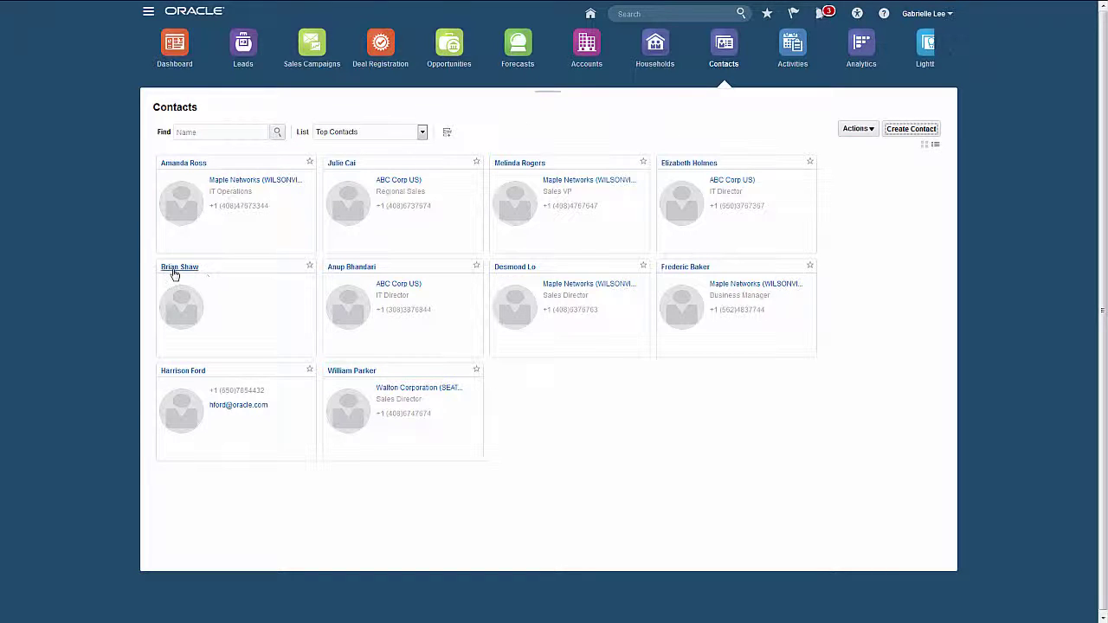
- Search contacts by the new first name, then list Top Contacts as a table sorted by Name descending
click(221, 131)
text(Brian)
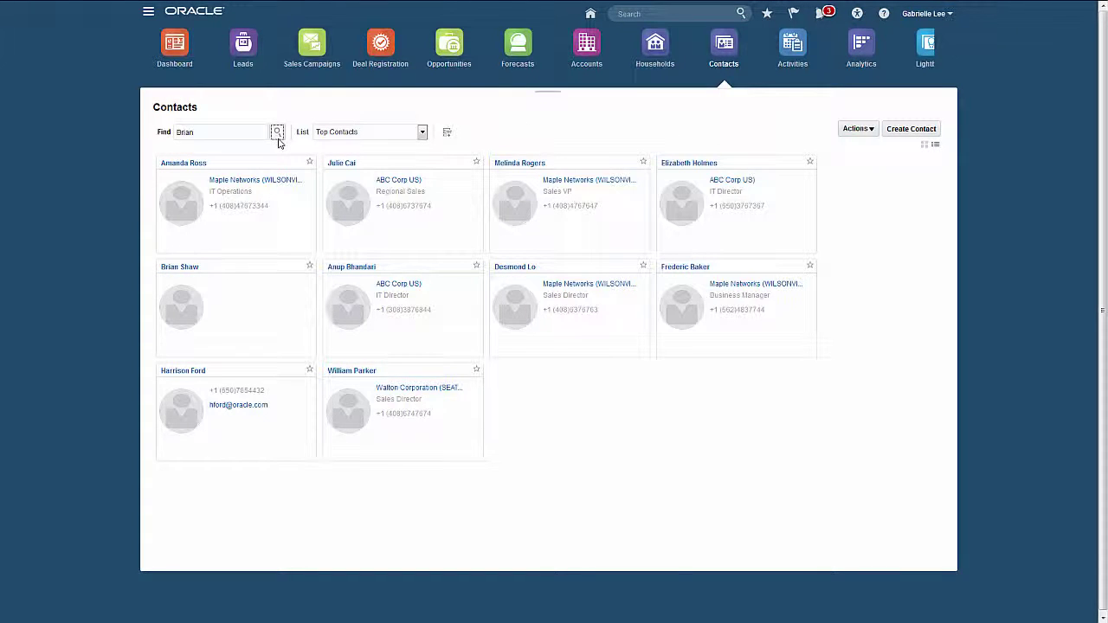
click(277, 134)
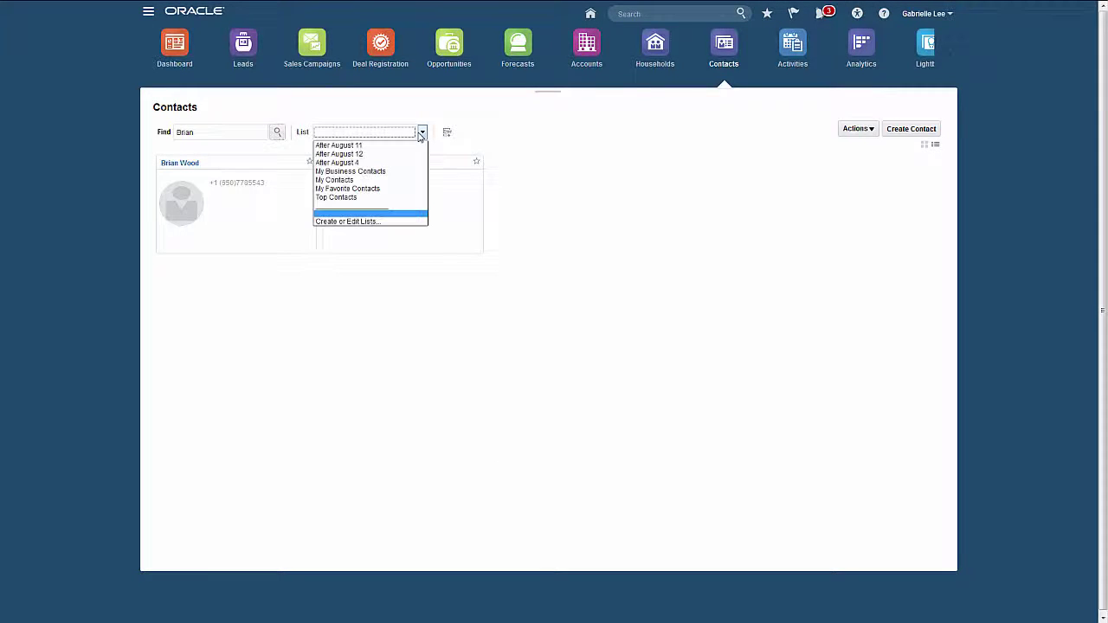
click(382, 197)
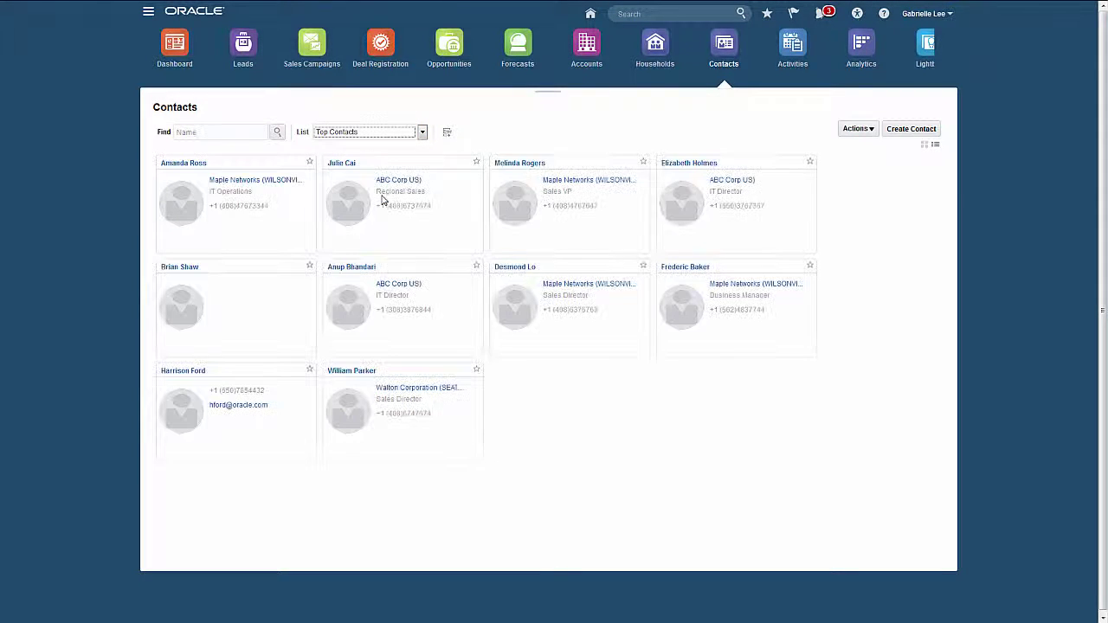
click(935, 145)
click(588, 162)
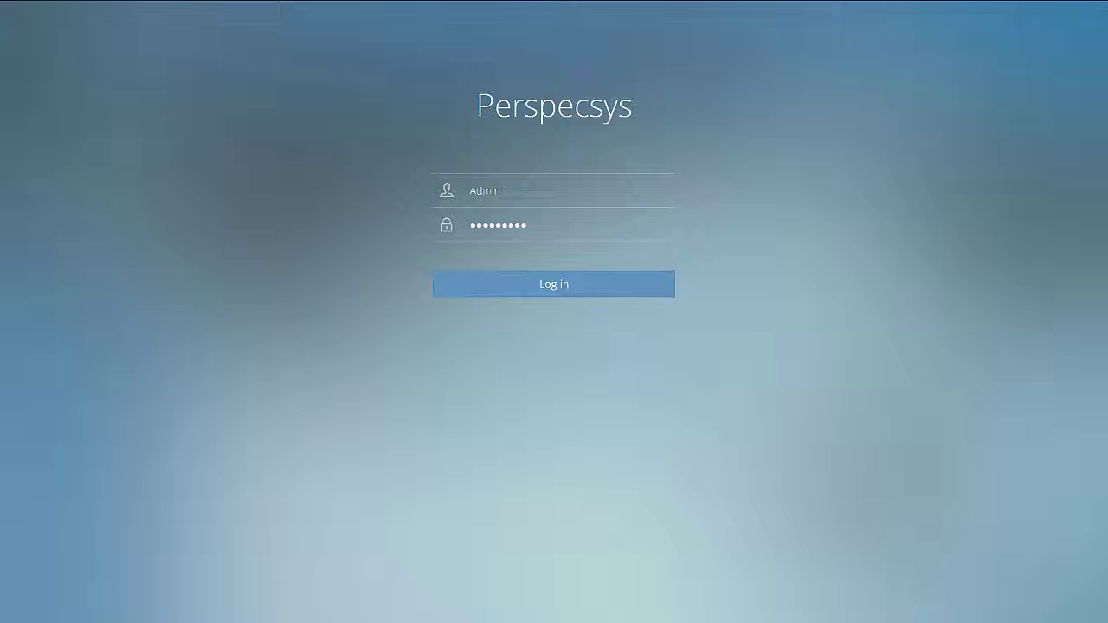
- Log in to the Perspecsys console with the pre-filled administrator credentials
click(566, 284)
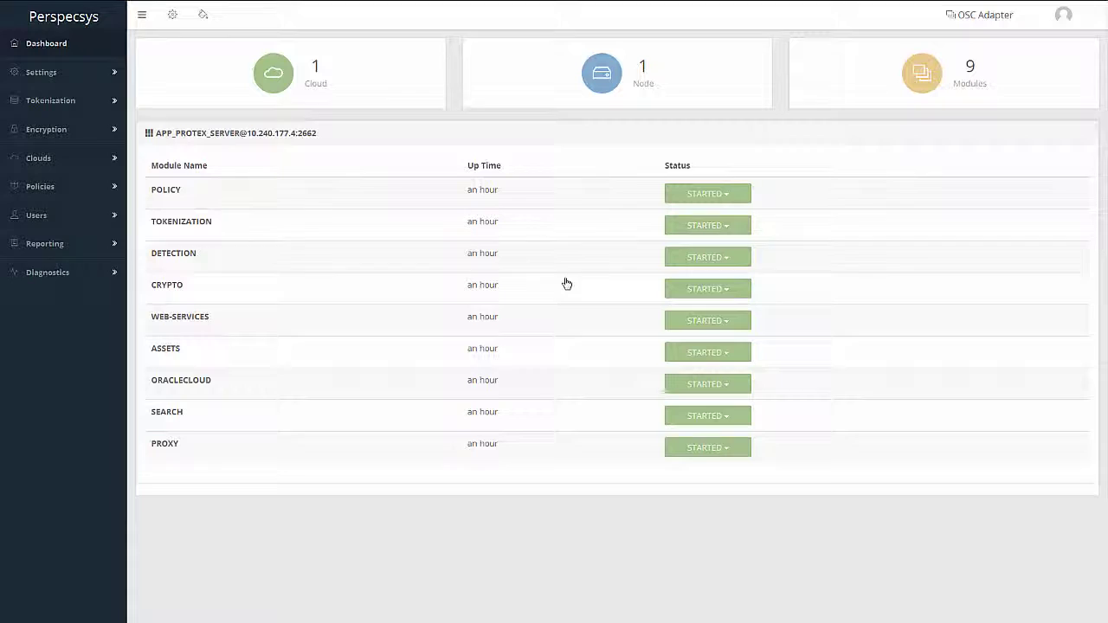
- Open the ORACLECLOUD instance's edit form, look through its settings, and cancel without changes
click(38, 157)
click(69, 185)
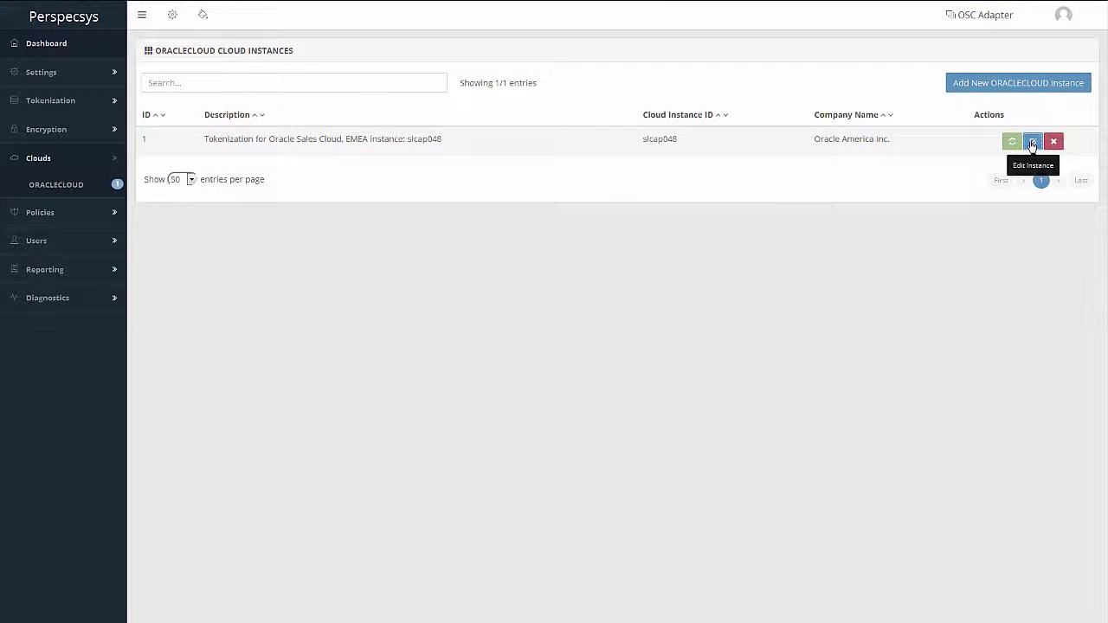
click(1032, 144)
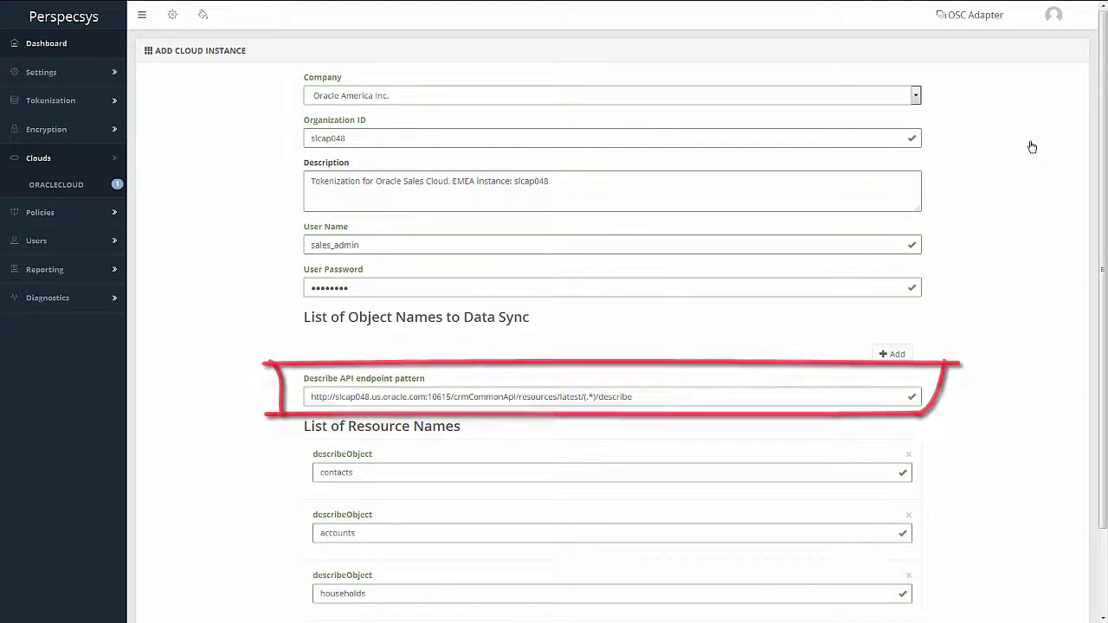
scroll(1031, 147, down, 1)
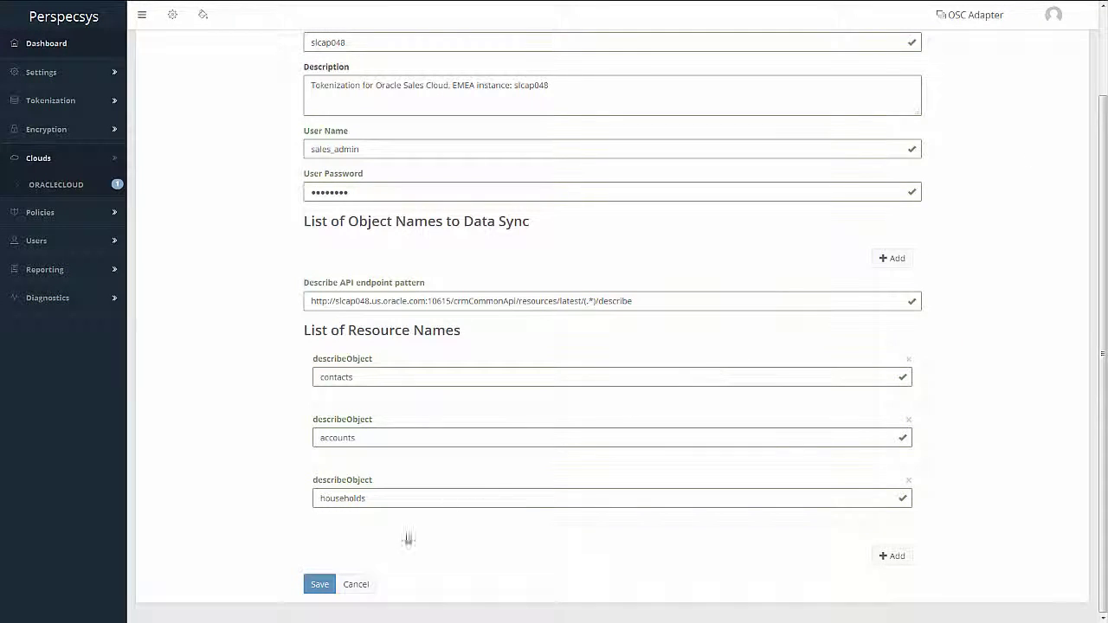
click(363, 587)
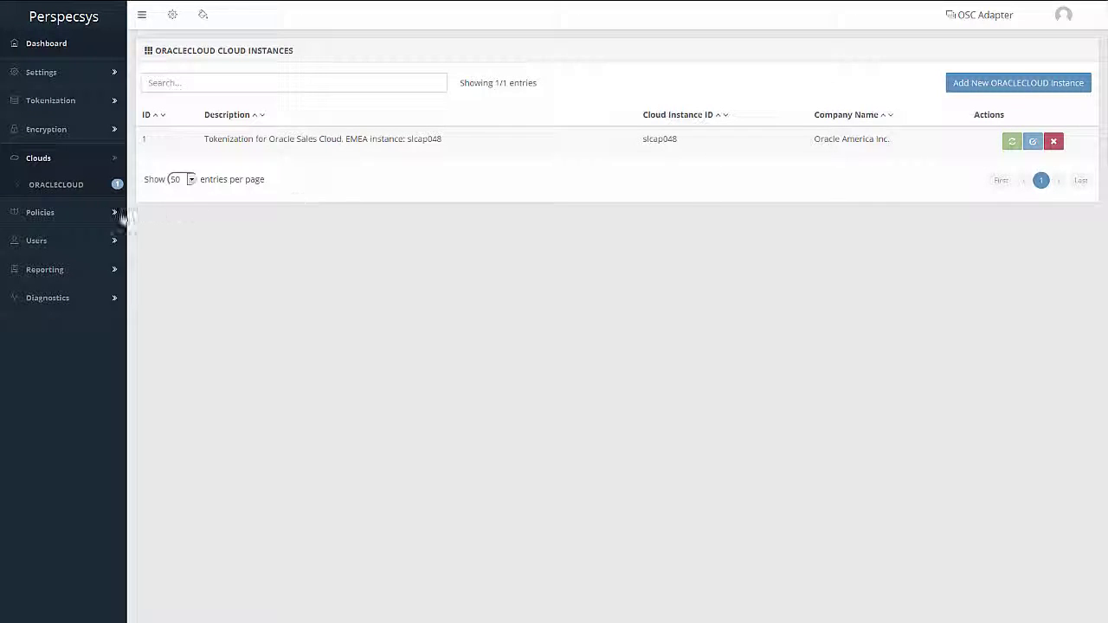
- Go to Manage Policies and edit the Protect Contact policy
click(45, 223)
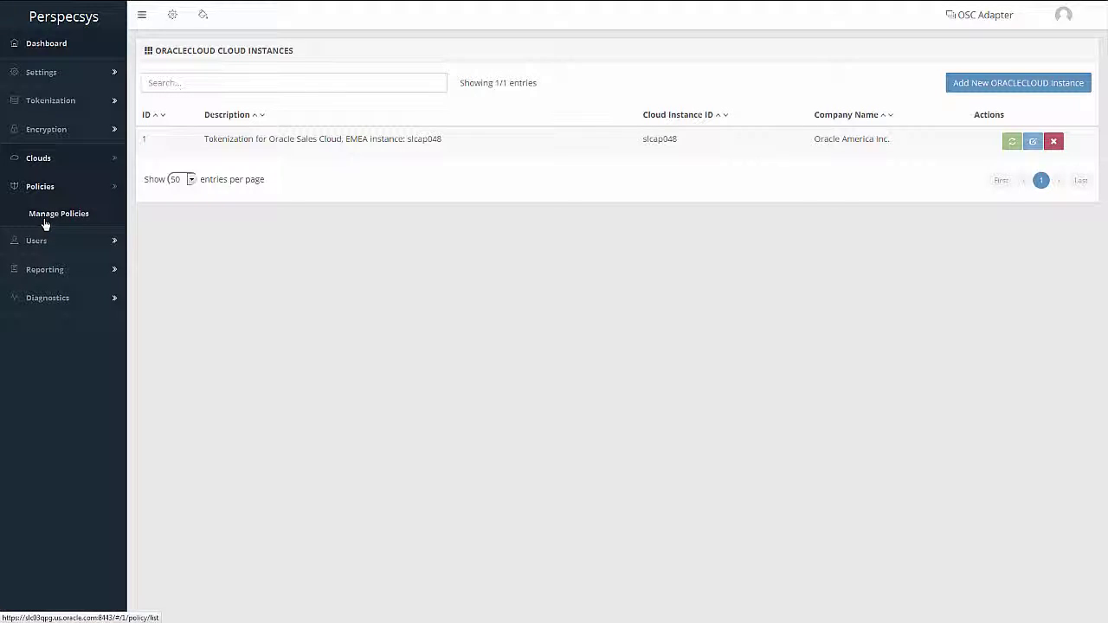
click(45, 224)
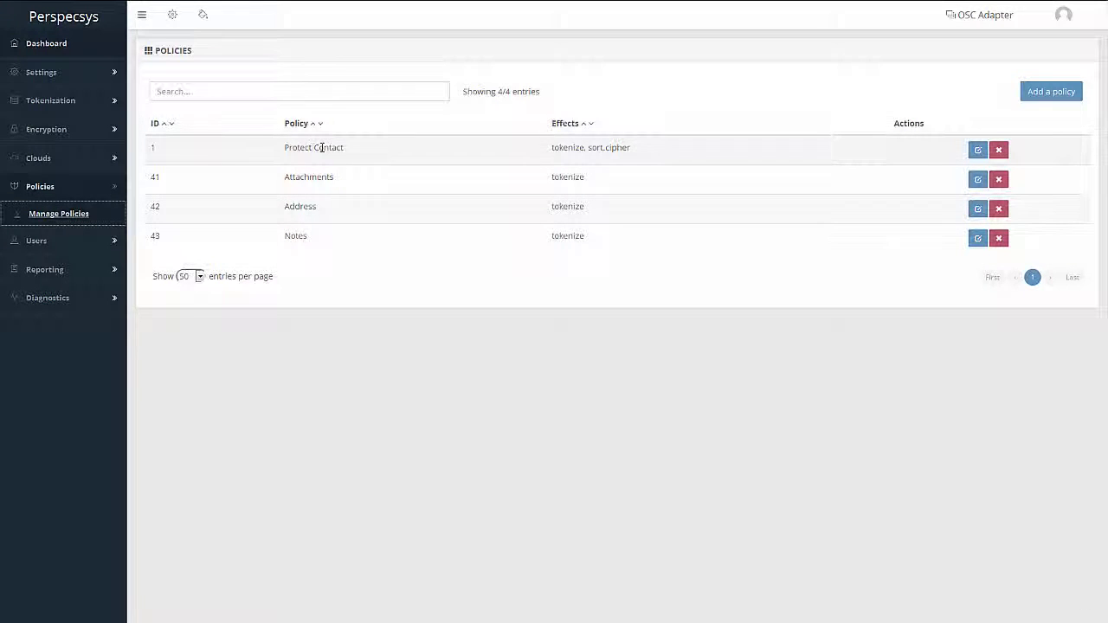
click(976, 151)
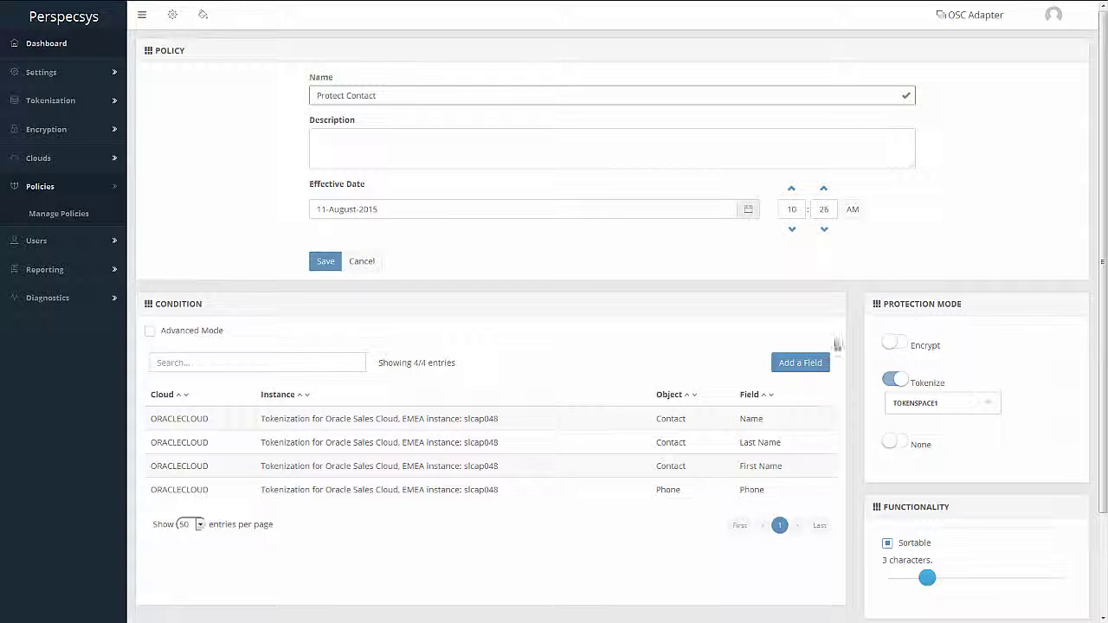
- Add a field to the policy conditions, expanding the E-Mail object and ticking its E-Mail field
click(822, 365)
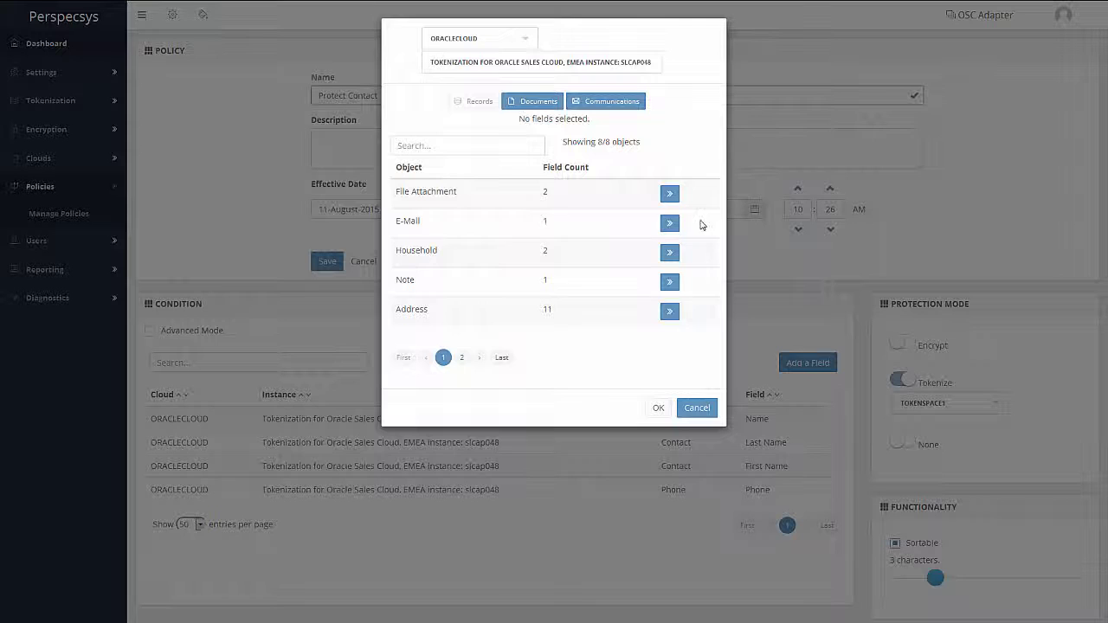
click(669, 223)
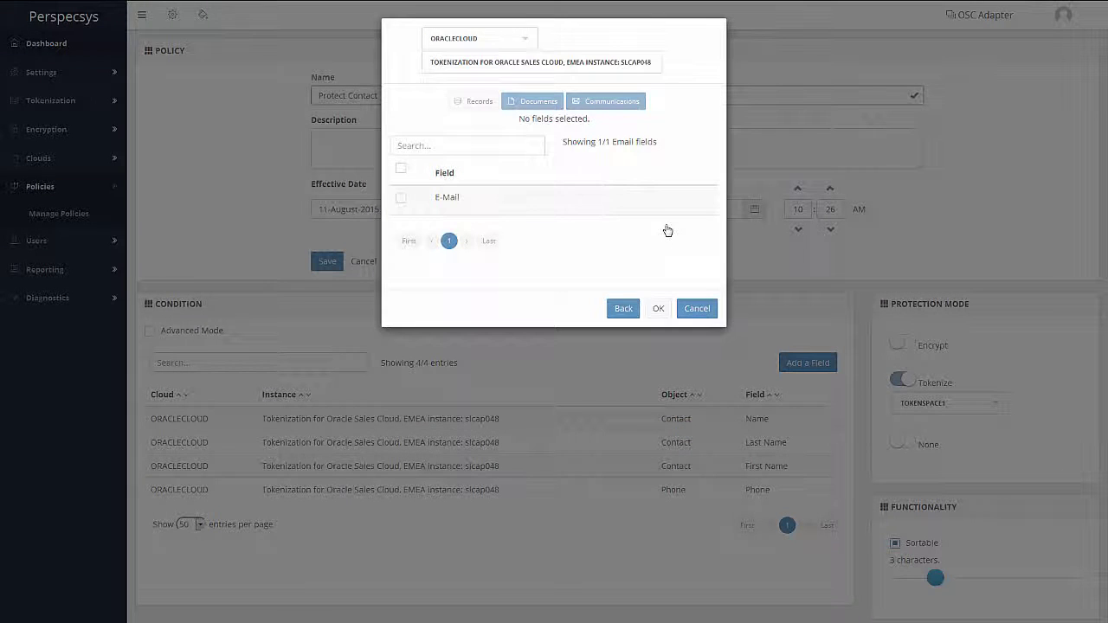
click(401, 198)
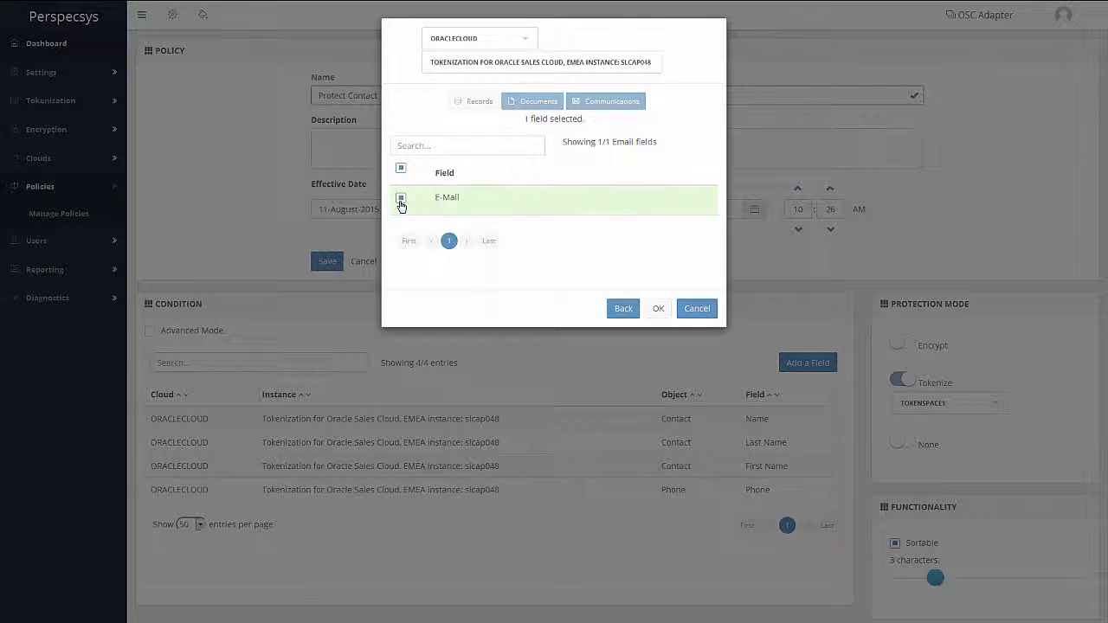